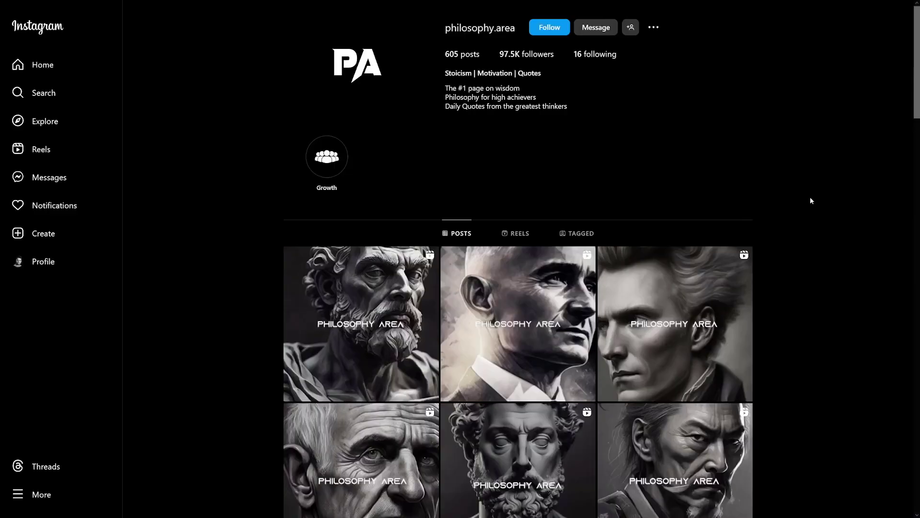
# Scroll the philosophy.area grid and open the bearded statue post with the Marcus Aurelius quote
pyautogui.scroll(-5, 805, 168)
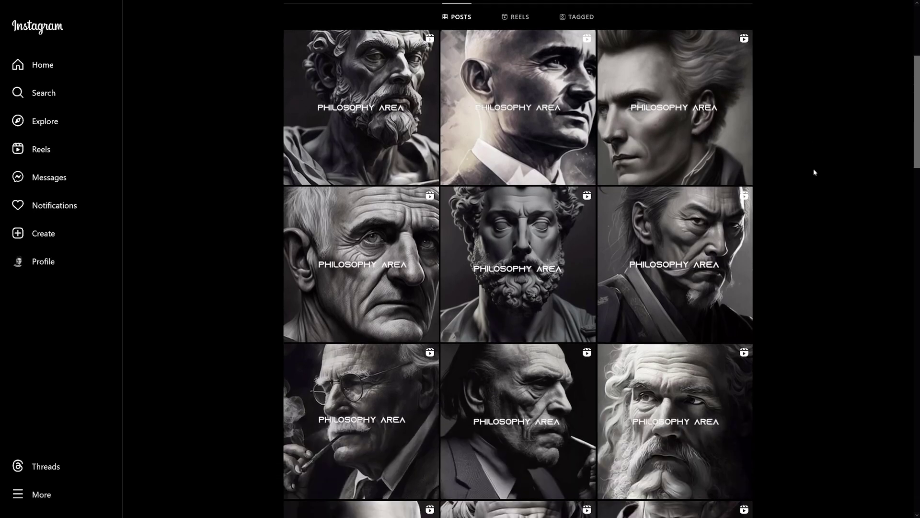
pyautogui.click(550, 207)
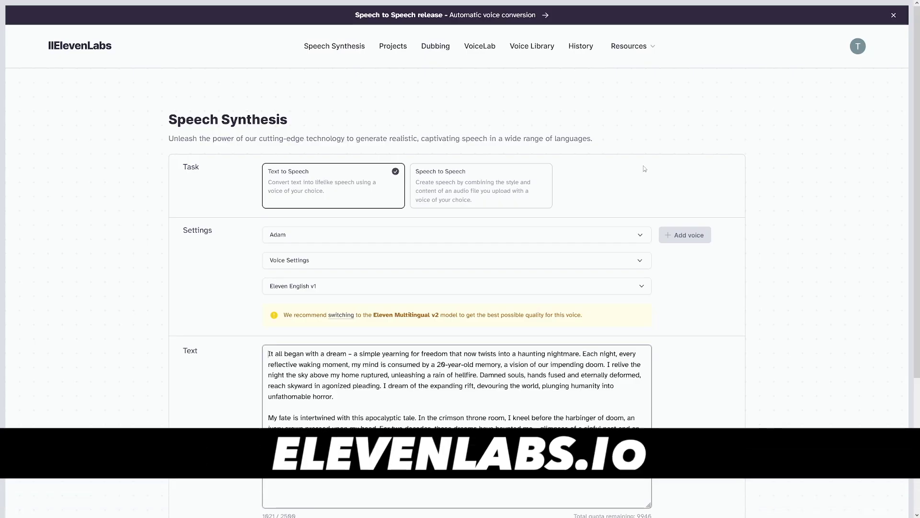
pyautogui.scroll(-3, 644, 166)
pyautogui.scroll(3, 534, 120)
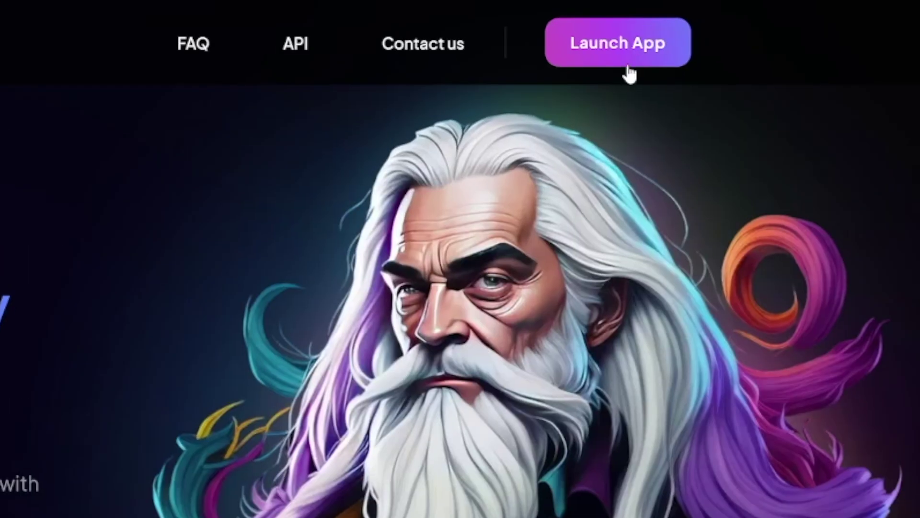
# Launch the Leonardo.Ai app, open the GTA-style woman portrait from Recent Creations, and copy its prompt
pyautogui.click(629, 74)
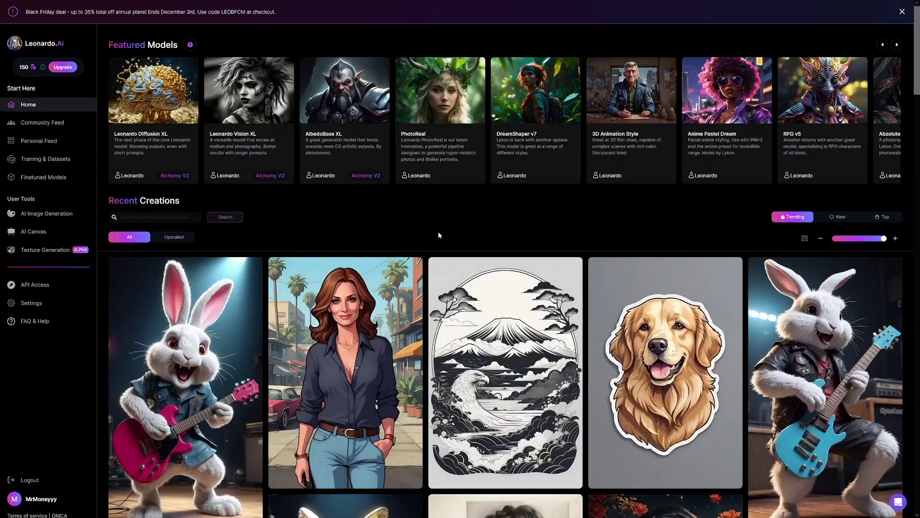
pyautogui.scroll(-3, 438, 231)
pyautogui.scroll(-2, 585, 266)
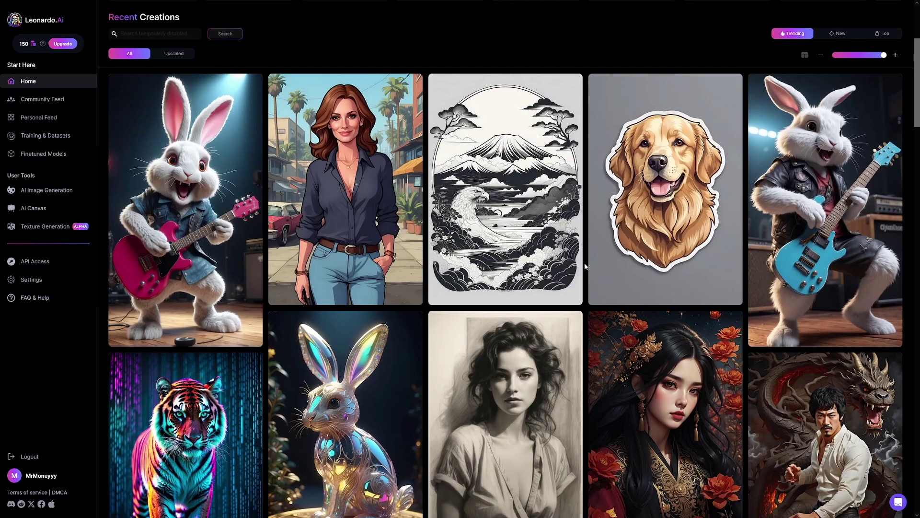
pyautogui.scroll(2, 585, 263)
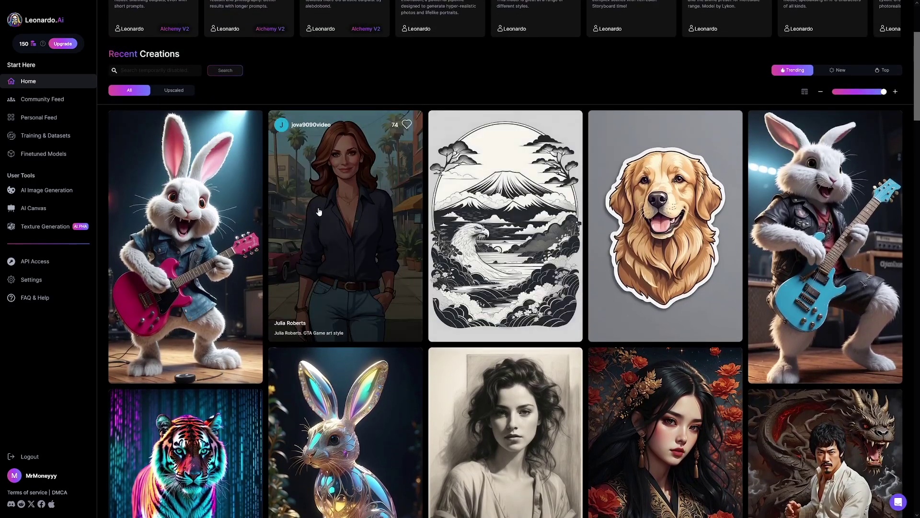
pyautogui.click(366, 221)
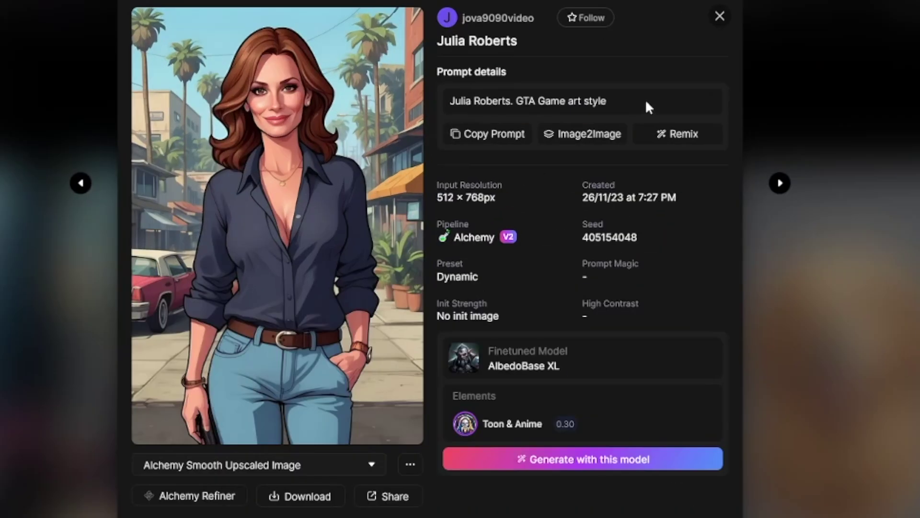
pyautogui.moveTo(647, 102); pyautogui.dragTo(551, 101)
pyautogui.click(495, 139)
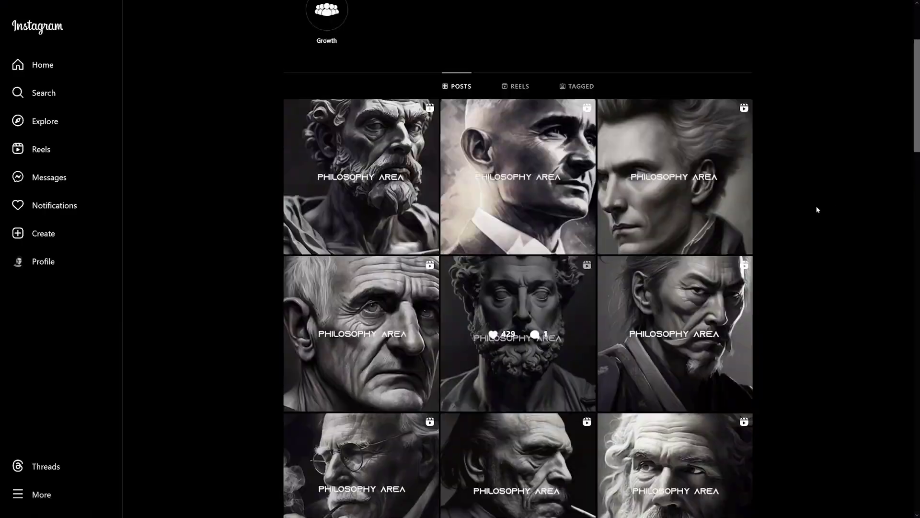
pyautogui.scroll(3, 812, 206)
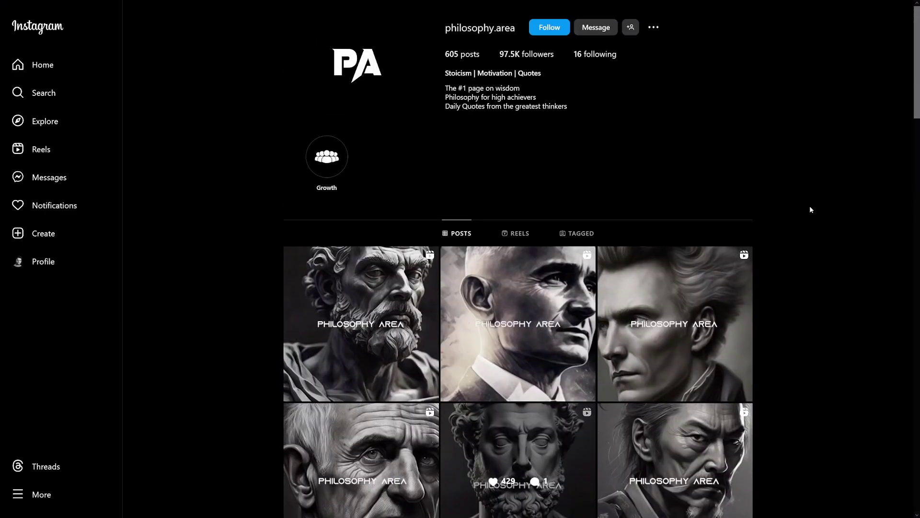
pyautogui.scroll(-10, 425, 332)
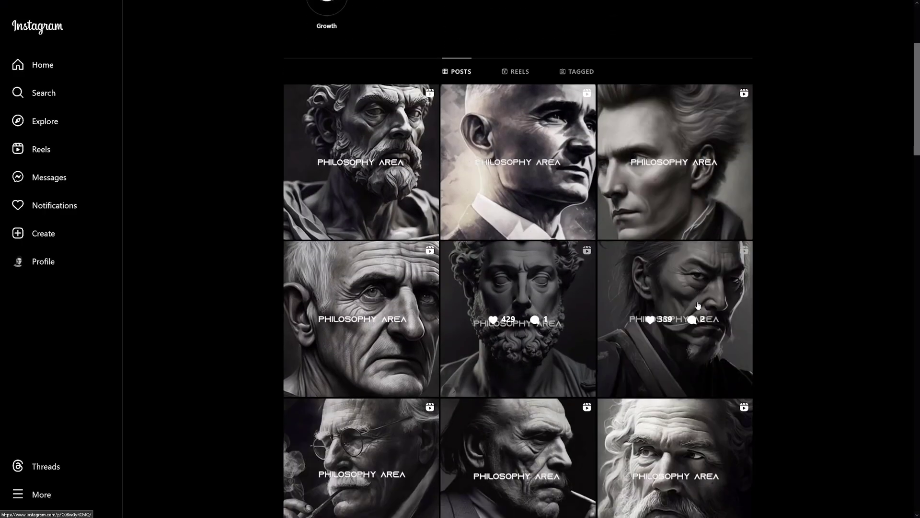
pyautogui.scroll(-8, 505, 326)
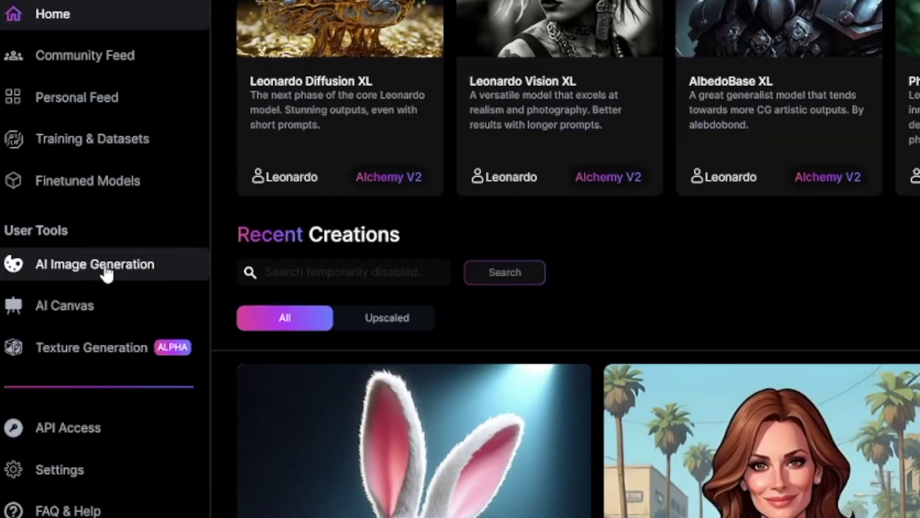
# Open AI Image Generation and switch the model to DreamShaper v7
pyautogui.click(146, 271)
pyautogui.click(361, 42)
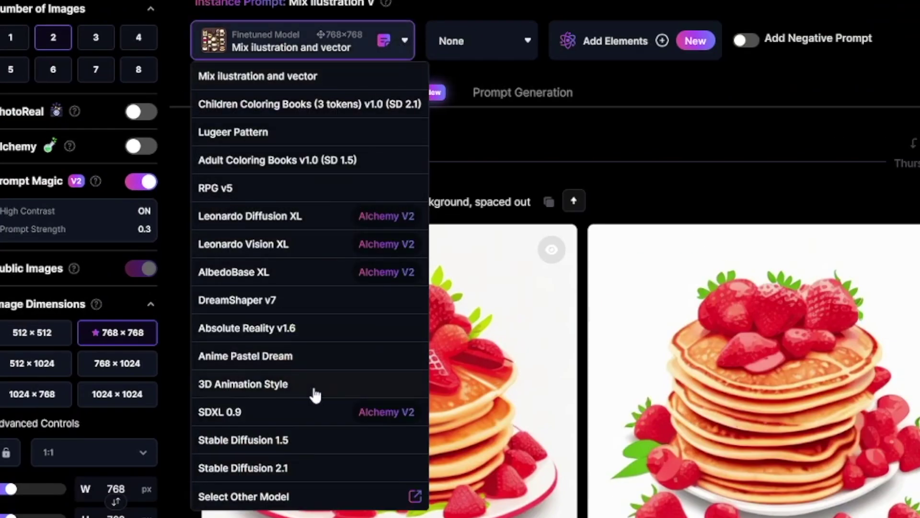
pyautogui.rightClick(278, 391)
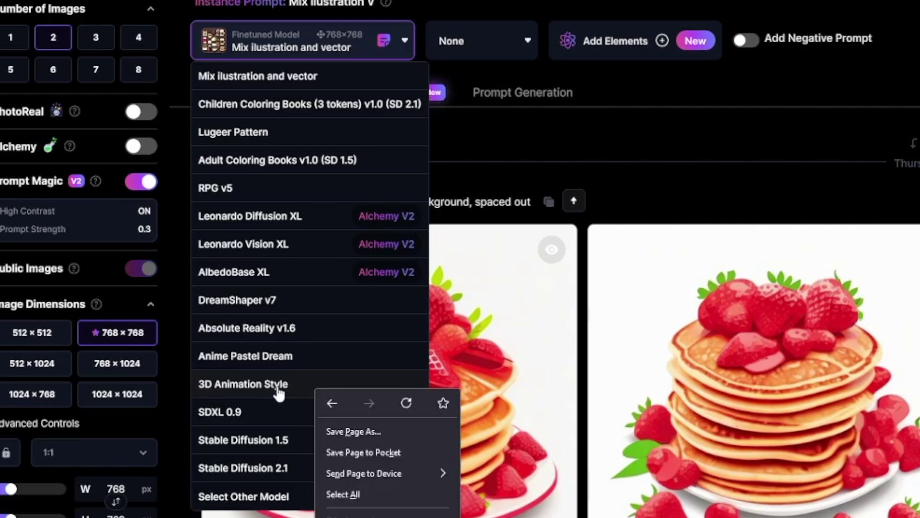
pyautogui.click(282, 291)
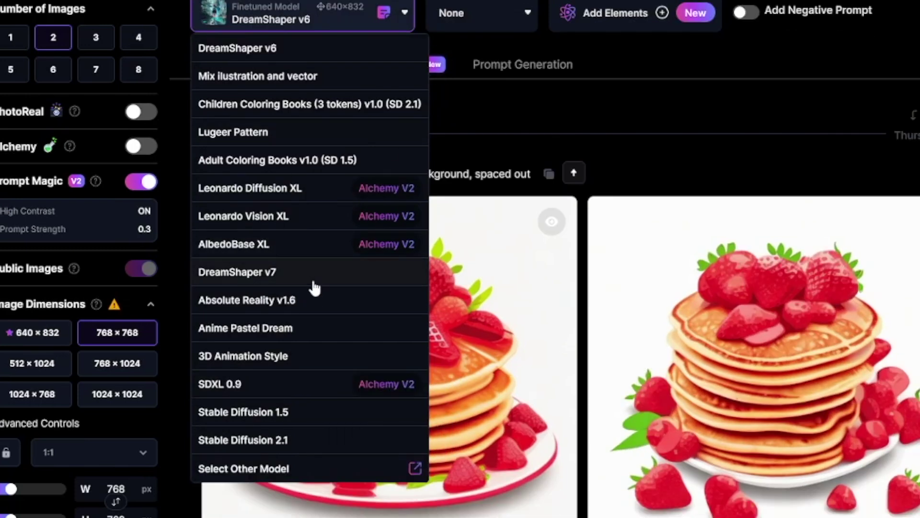
pyautogui.click(270, 278)
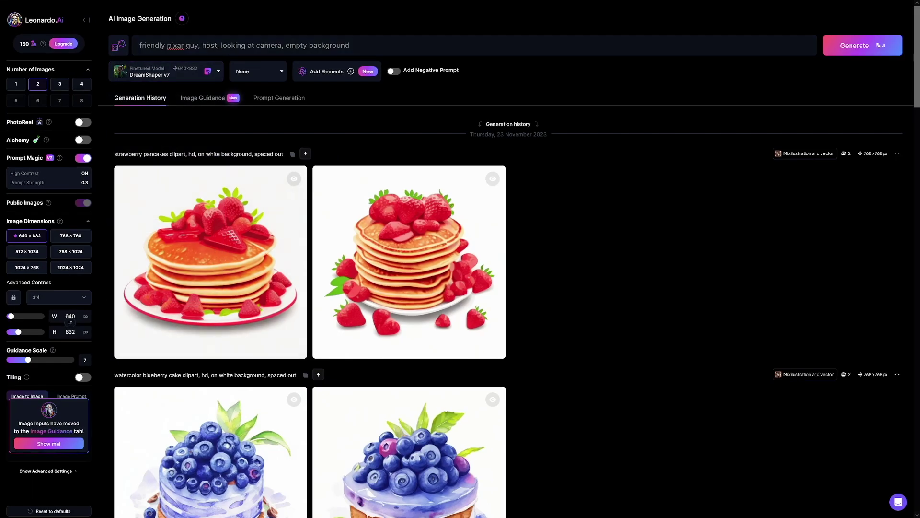
# Enter the prompt 'friendly pixar guy, host, looking at camera, empty background'
pyautogui.moveTo(140, 45); pyautogui.dragTo(302, 45)
pyautogui.moveTo(478, 66); pyautogui.dragTo(259, 65)
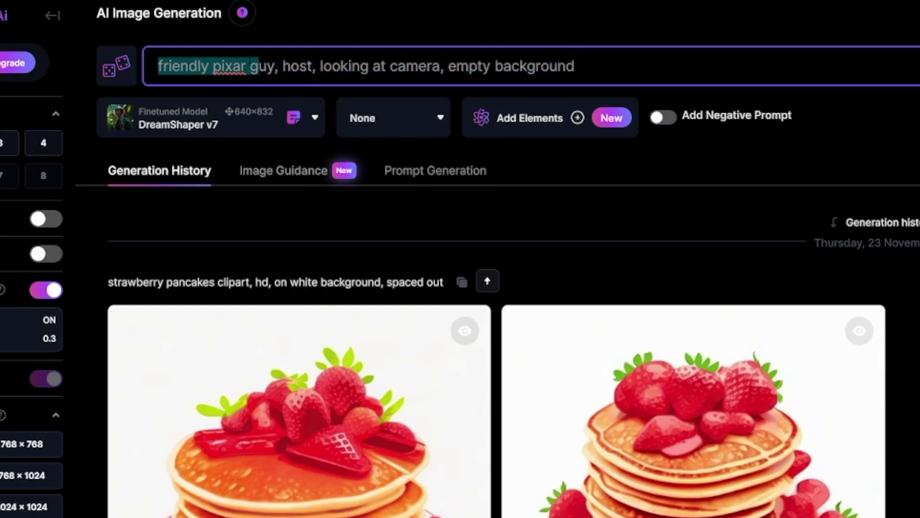
pyautogui.moveTo(189, 65); pyautogui.dragTo(575, 65)
pyautogui.click(576, 66)
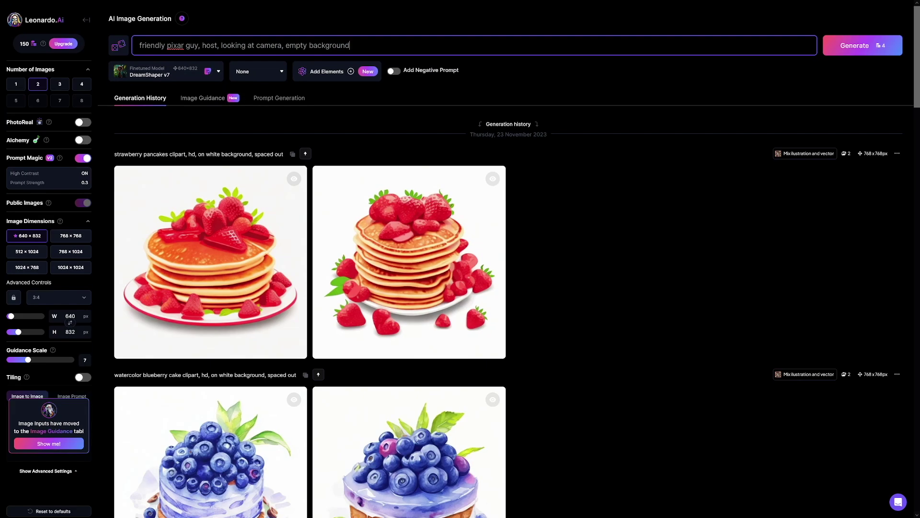
# Generate Pixar-style portraits of a smiling man in glasses and set Number of Images to 4
pyautogui.click(826, 50)
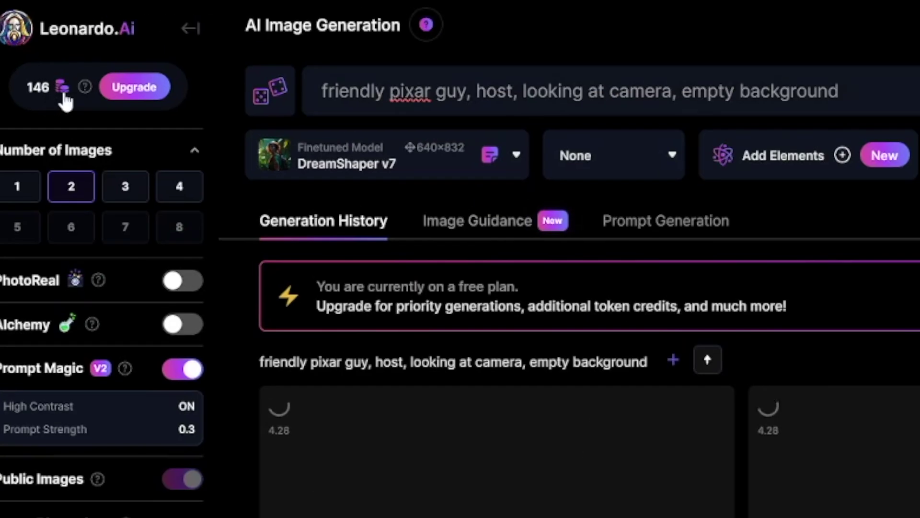
pyautogui.moveTo(87, 93)
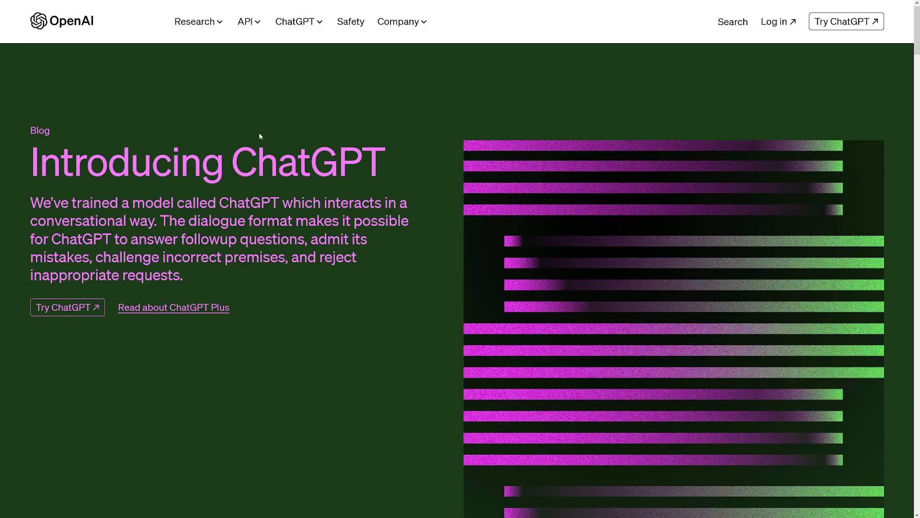
pyautogui.moveTo(232, 160); pyautogui.dragTo(338, 161)
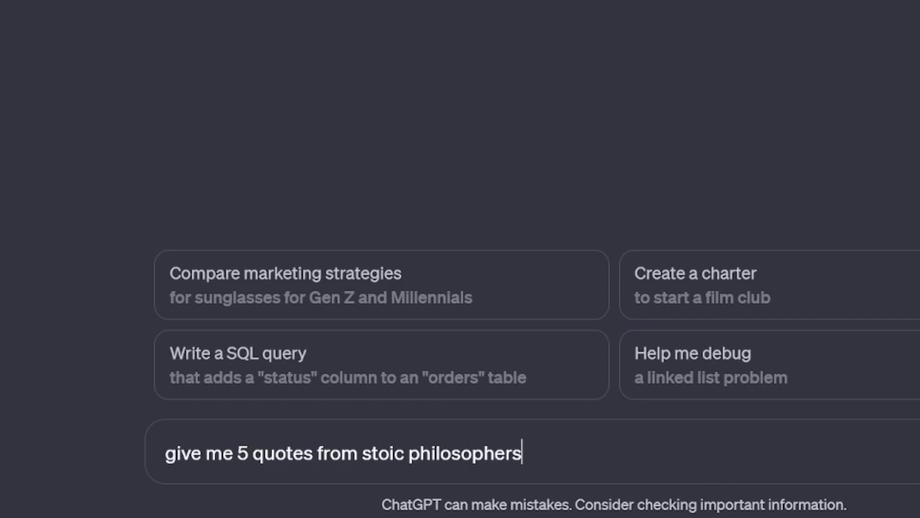
# Send 'give me 5 quotes from stoic philosophers' to ChatGPT and enlarge one cartoon portrait
pyautogui.press('Return')
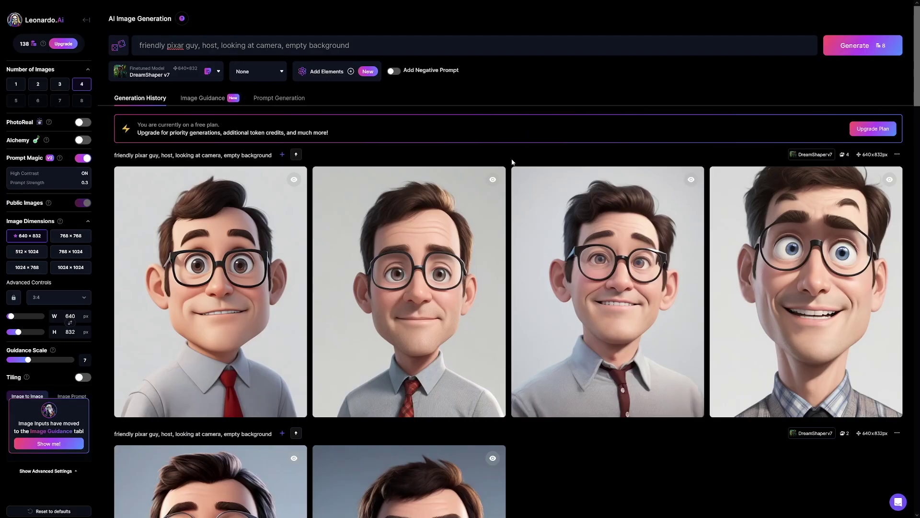
pyautogui.scroll(-5, 512, 162)
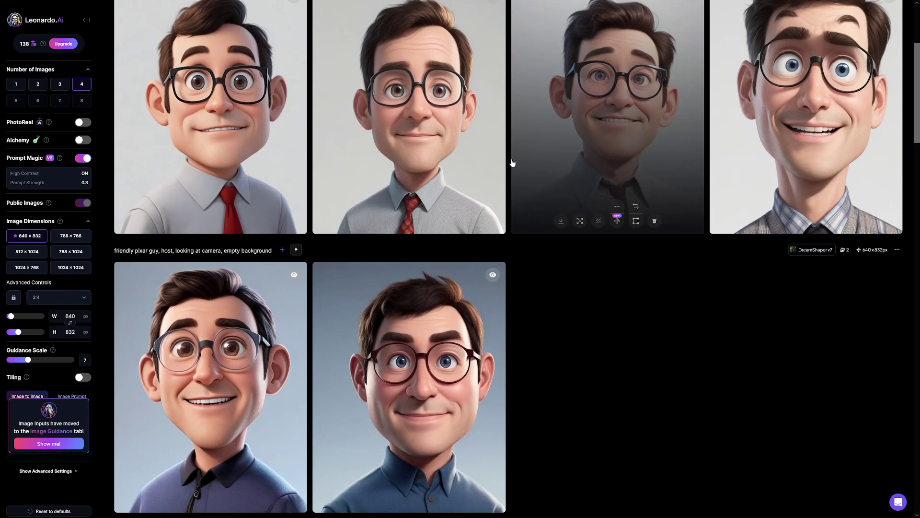
pyautogui.click(360, 198)
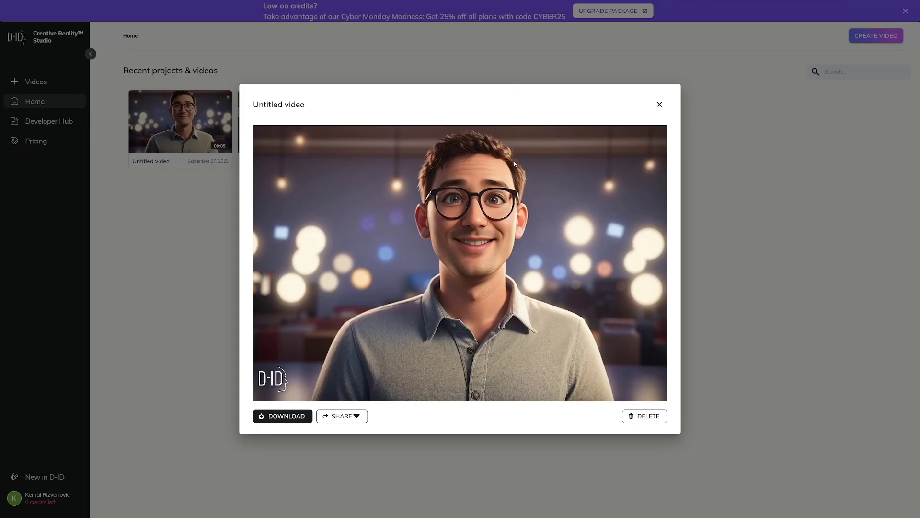
# Close the video preview and start a new D-ID video with the dark-suited stock presenter
pyautogui.click(660, 104)
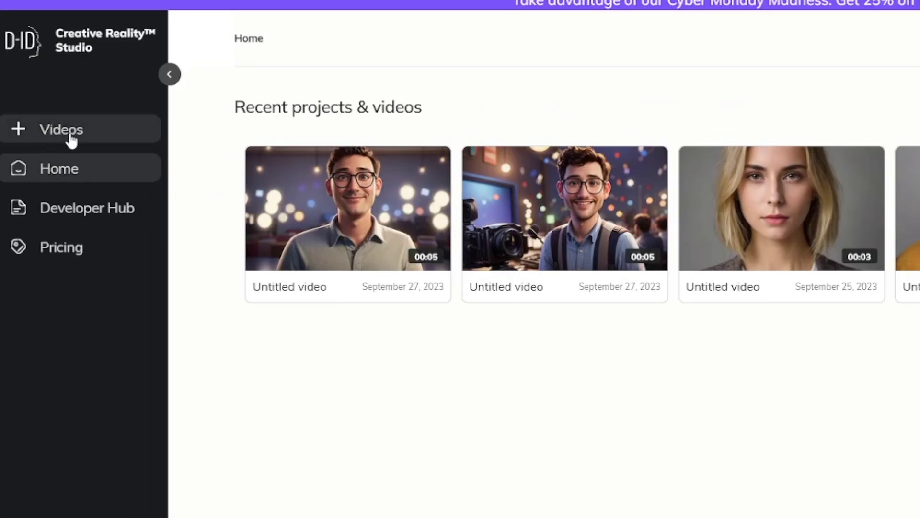
pyautogui.click(71, 140)
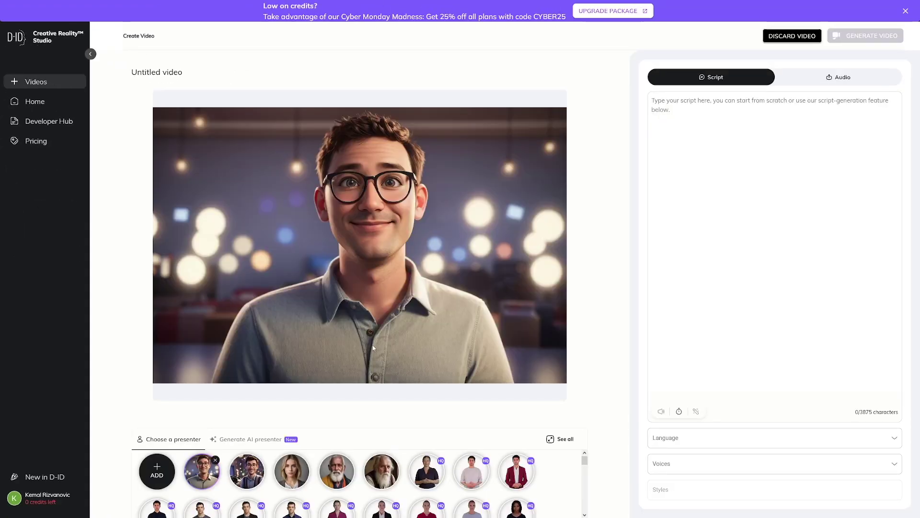
pyautogui.click(518, 477)
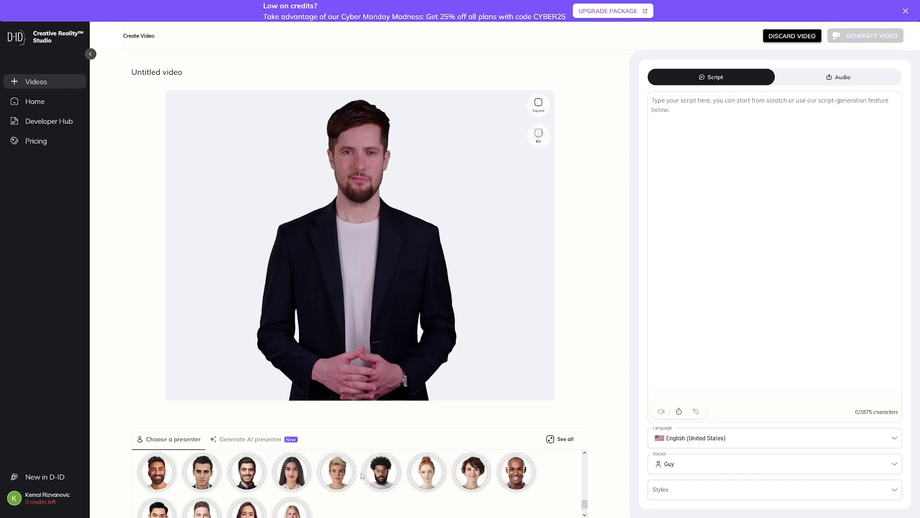
pyautogui.moveTo(166, 476)
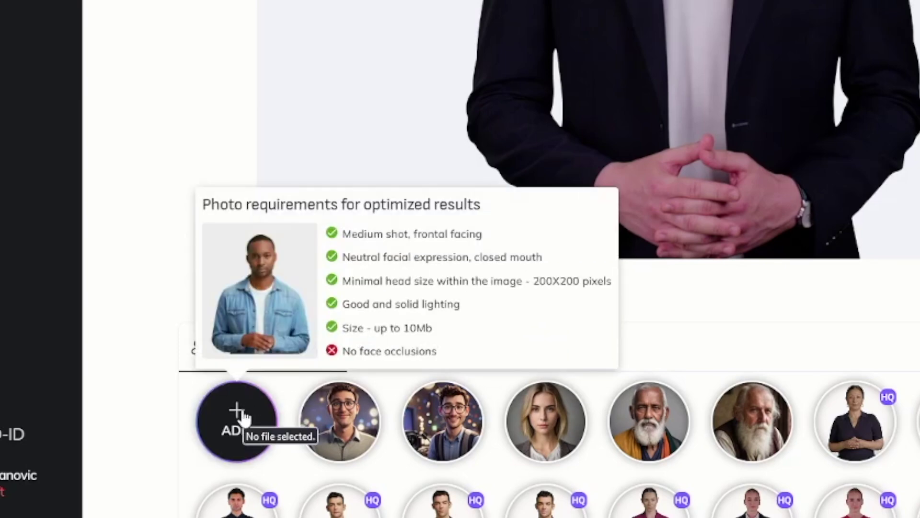
# Upload the Pixar host photo as presenter, then copy the Seneca quote into the script
pyautogui.click(243, 412)
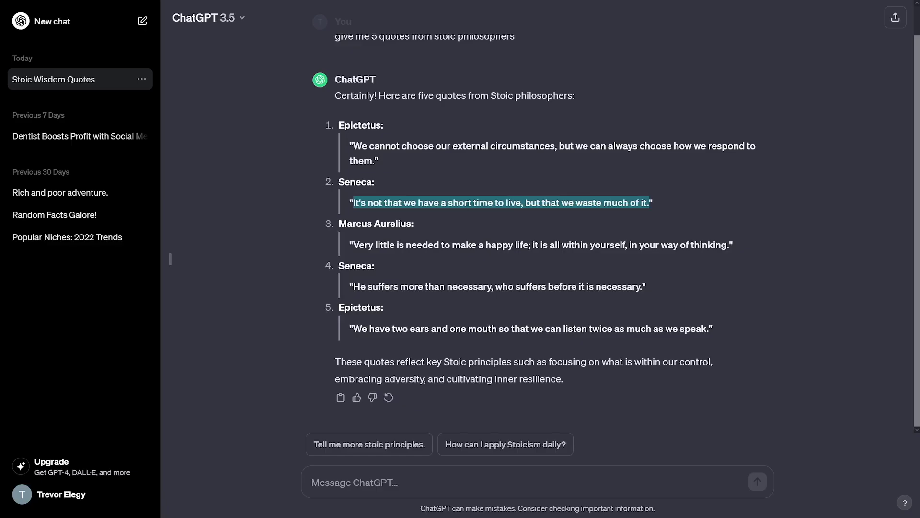
pyautogui.rightClick(471, 207)
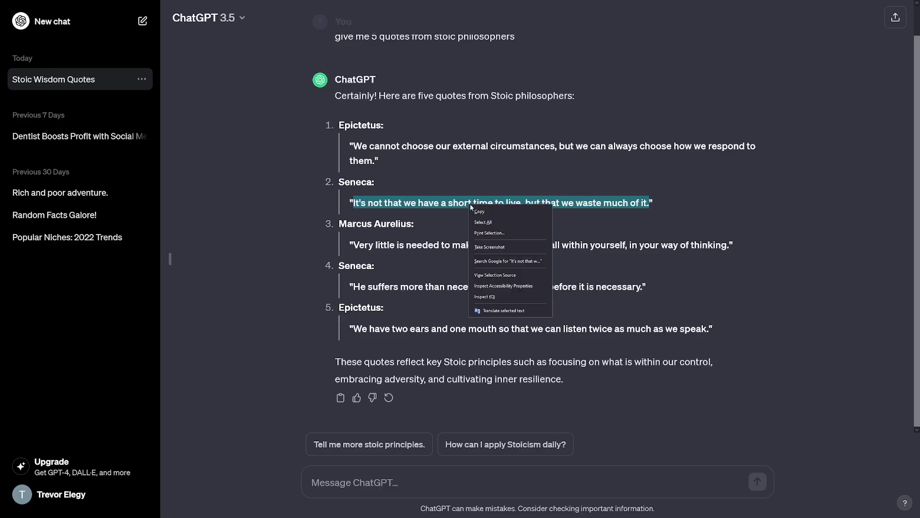
pyautogui.click(489, 211)
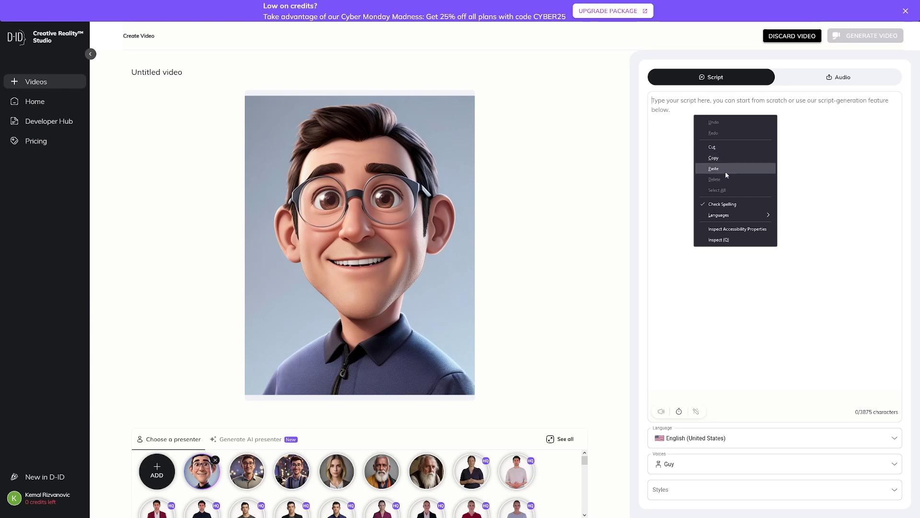
pyautogui.click(725, 171)
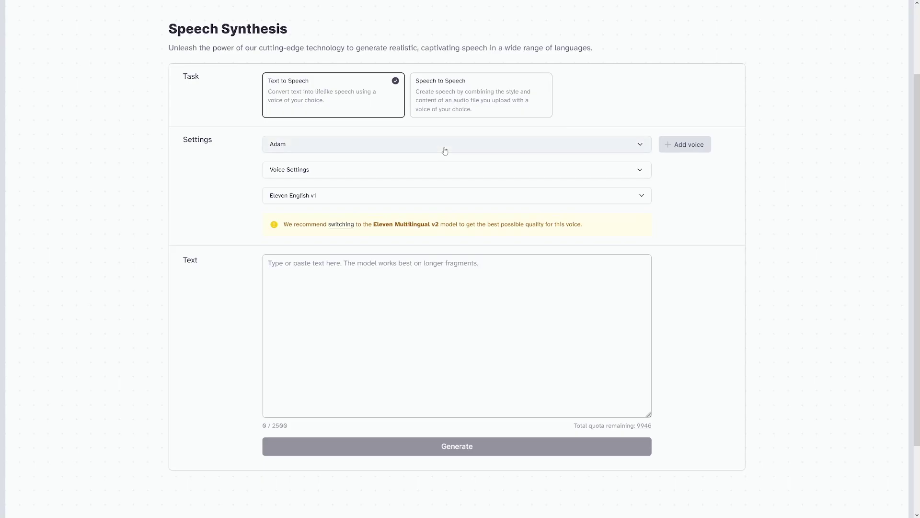
# Paste the quote into the ElevenLabs text box and generate speech with the Adam voice
pyautogui.click(347, 298)
pyautogui.rightClick(336, 280)
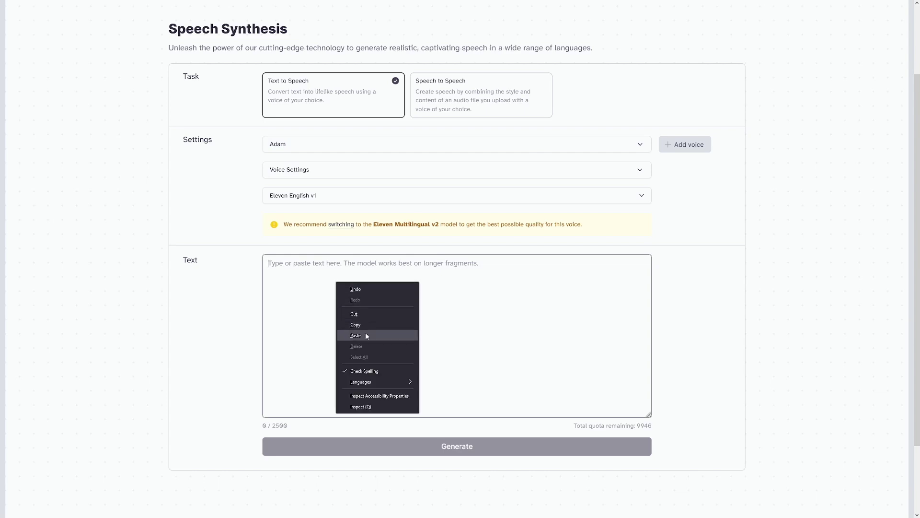
pyautogui.click(367, 334)
pyautogui.click(402, 446)
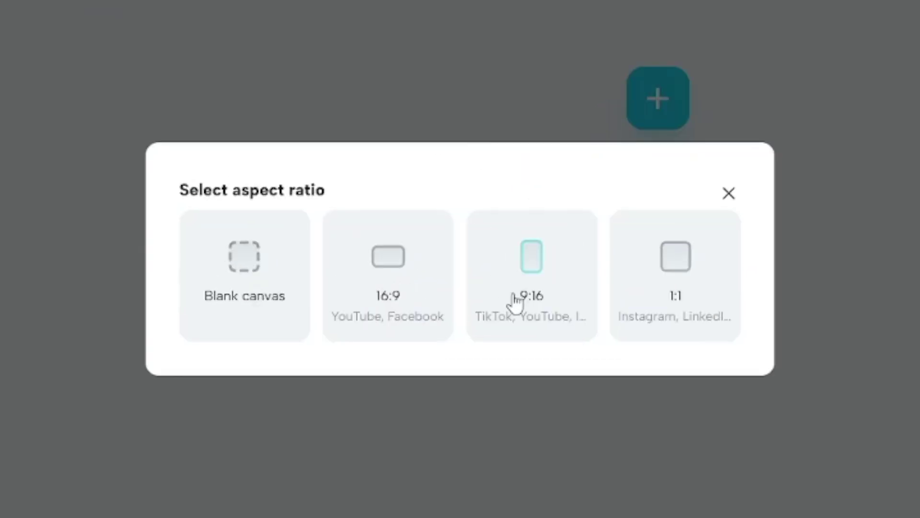
# Start a 9:16 CapCut project, enlarge the avatar clip to fill the vertical frame, and show Captions
pyautogui.click(551, 281)
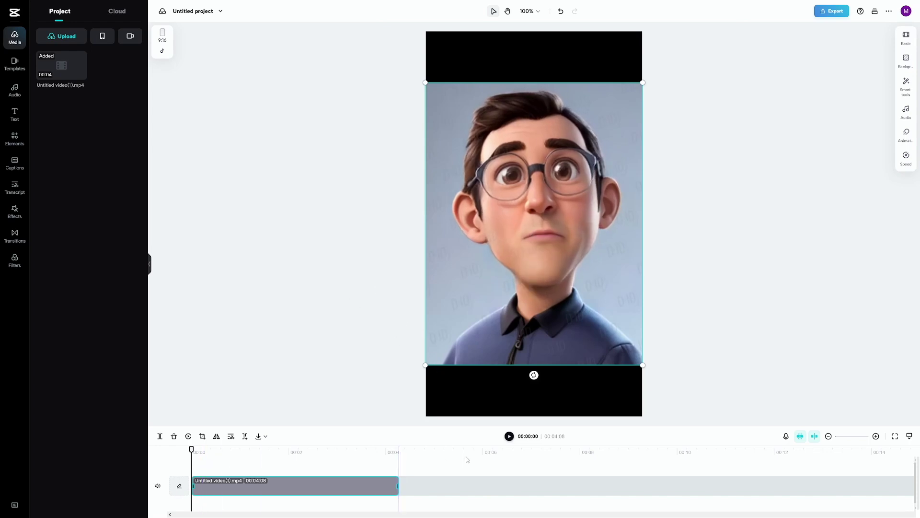
pyautogui.click(509, 437)
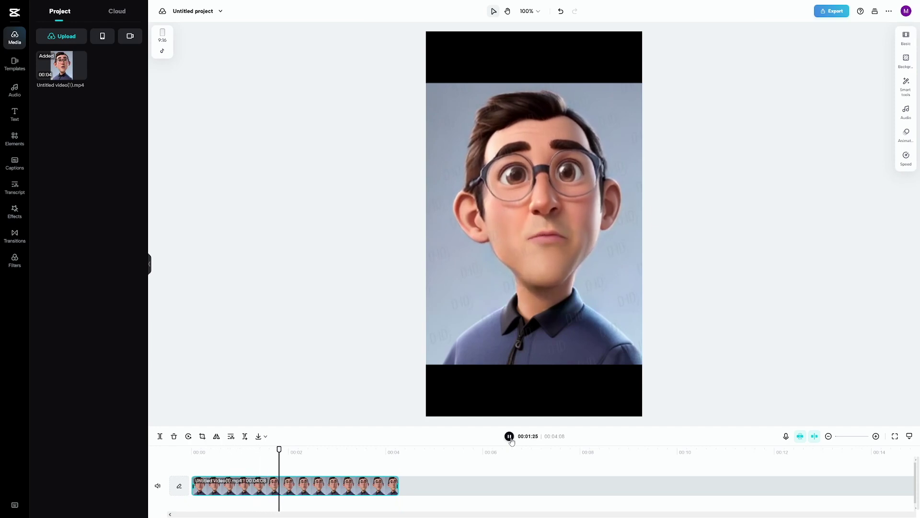
pyautogui.click(426, 366)
pyautogui.moveTo(426, 365); pyautogui.dragTo(418, 447)
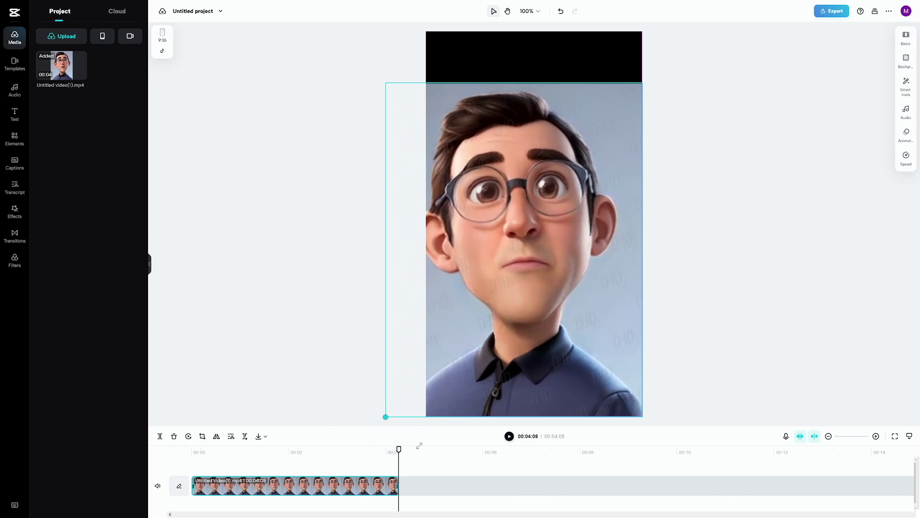
pyautogui.moveTo(642, 85); pyautogui.dragTo(660, 8)
pyautogui.moveTo(587, 154); pyautogui.dragTo(581, 156)
pyautogui.click(740, 223)
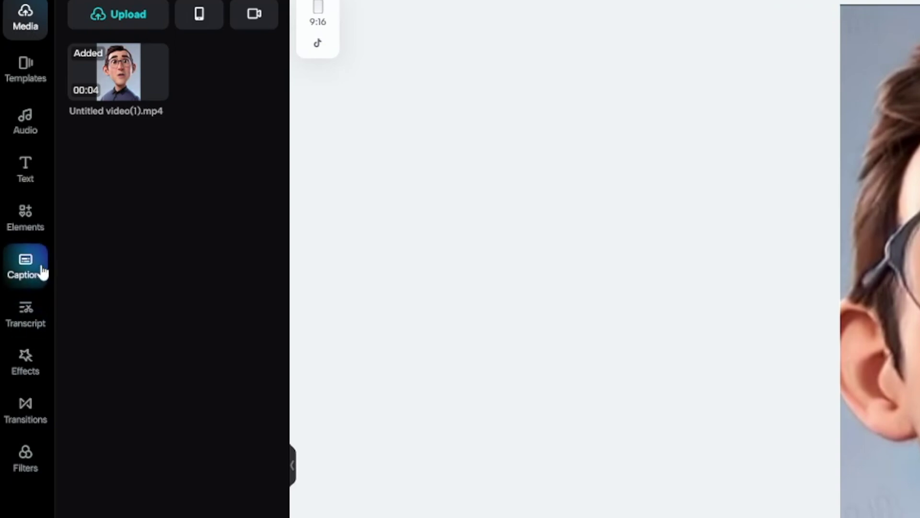
pyautogui.click(42, 271)
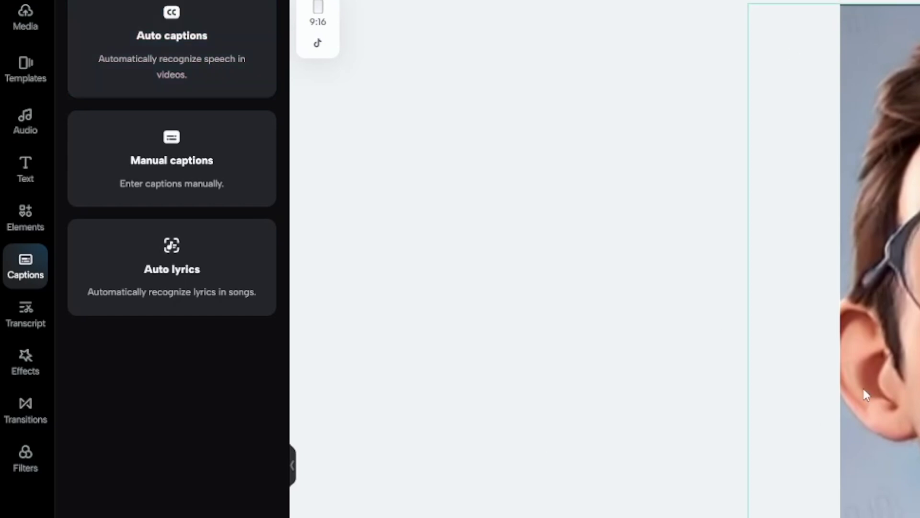
# Add a manual caption, align the caption clips to 00:00, and remove the Default placeholder
pyautogui.click(194, 181)
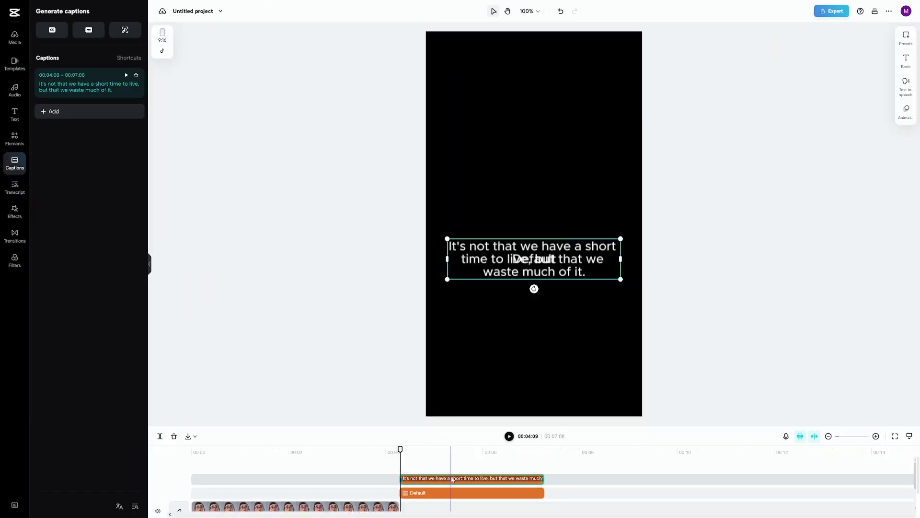
pyautogui.moveTo(453, 479); pyautogui.dragTo(246, 480)
pyautogui.moveTo(475, 493); pyautogui.dragTo(265, 493)
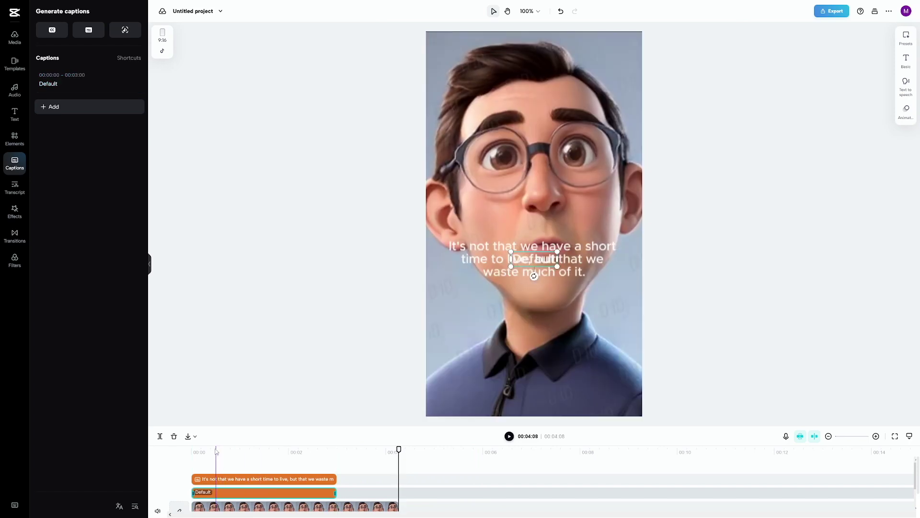
pyautogui.click(209, 451)
pyautogui.moveTo(209, 449); pyautogui.dragTo(191, 450)
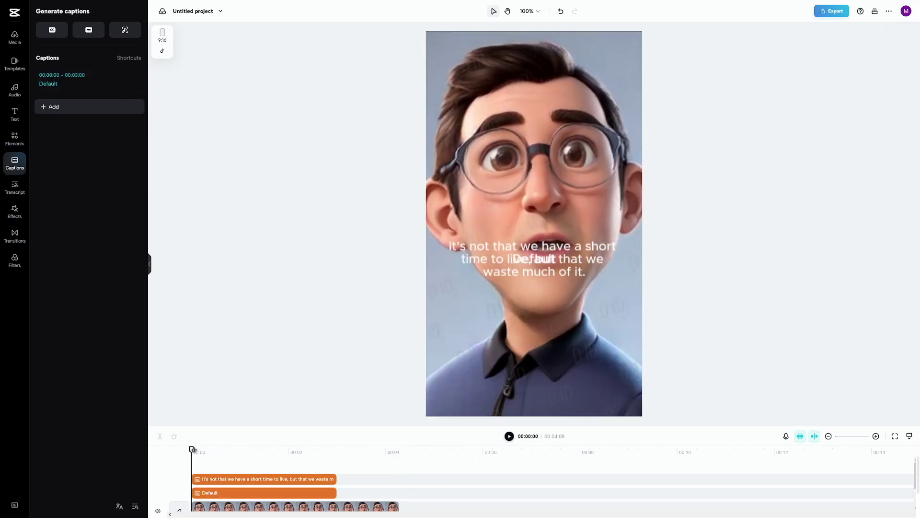
pyautogui.moveTo(539, 259); pyautogui.dragTo(540, 307)
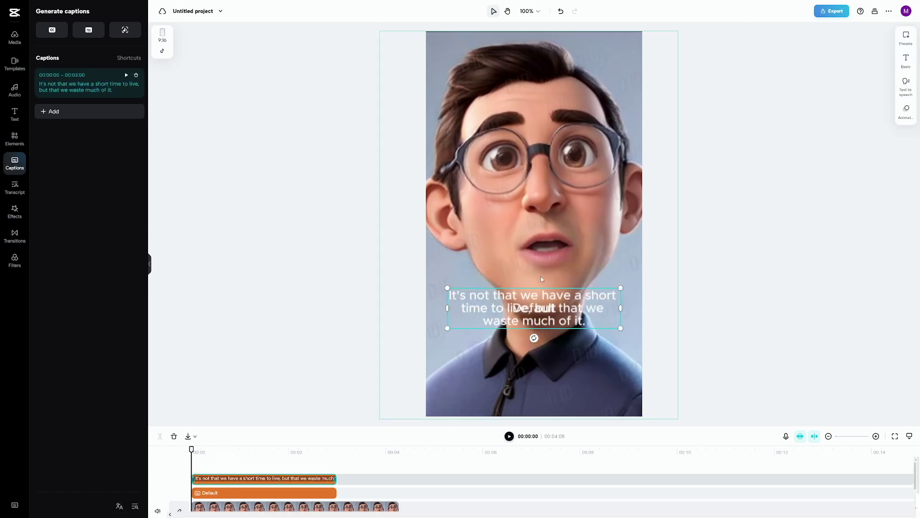
pyautogui.hotkey('ctrl', 'z')
pyautogui.hotkey('ctrl', 'z')
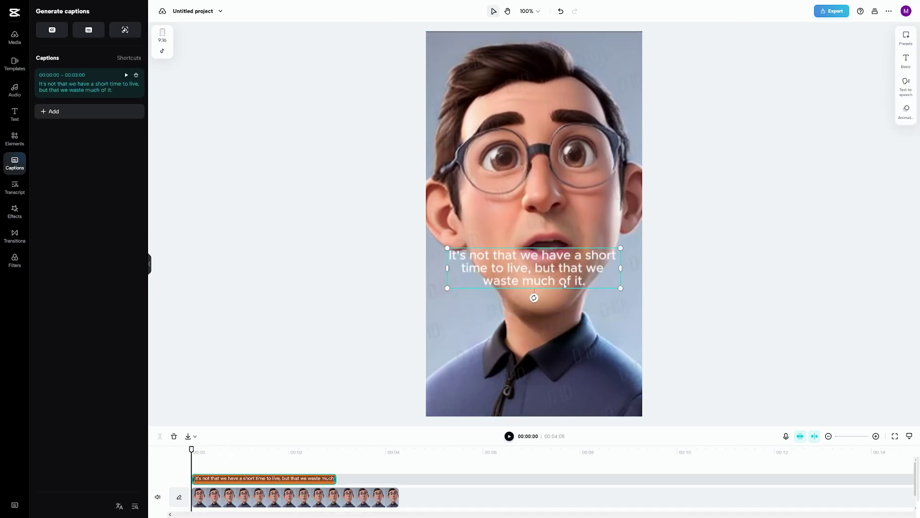
# Enlarge the quote caption, move it to the bottom, and extend it to the video's end
pyautogui.moveTo(621, 288); pyautogui.dragTo(657, 298)
pyautogui.moveTo(601, 267); pyautogui.dragTo(585, 382)
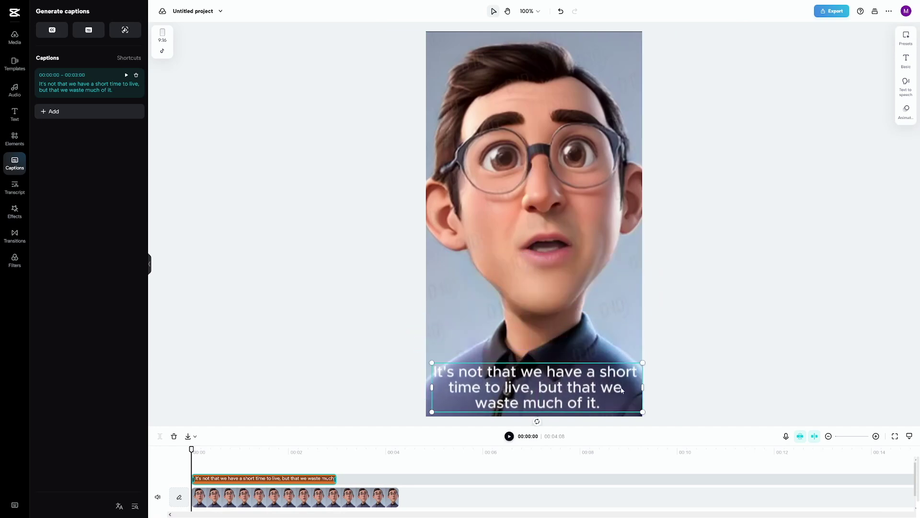
pyautogui.click(510, 436)
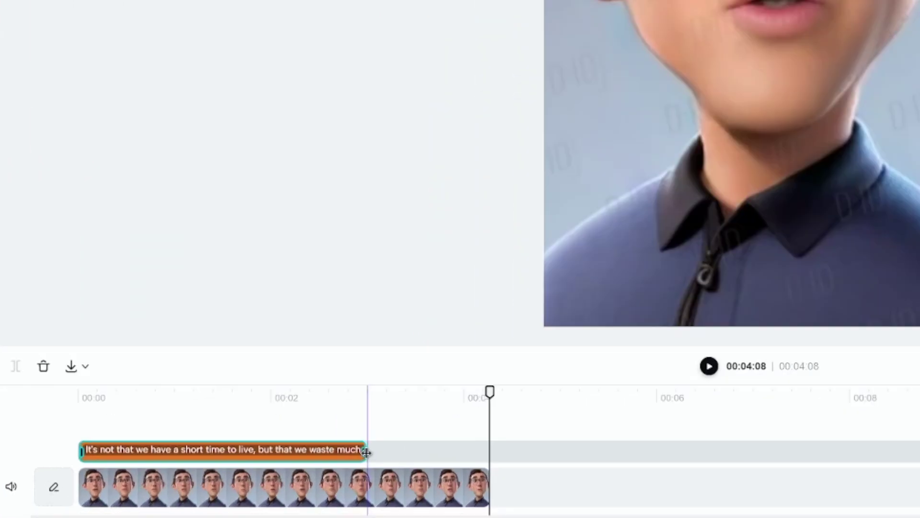
pyautogui.moveTo(366, 451); pyautogui.dragTo(498, 460)
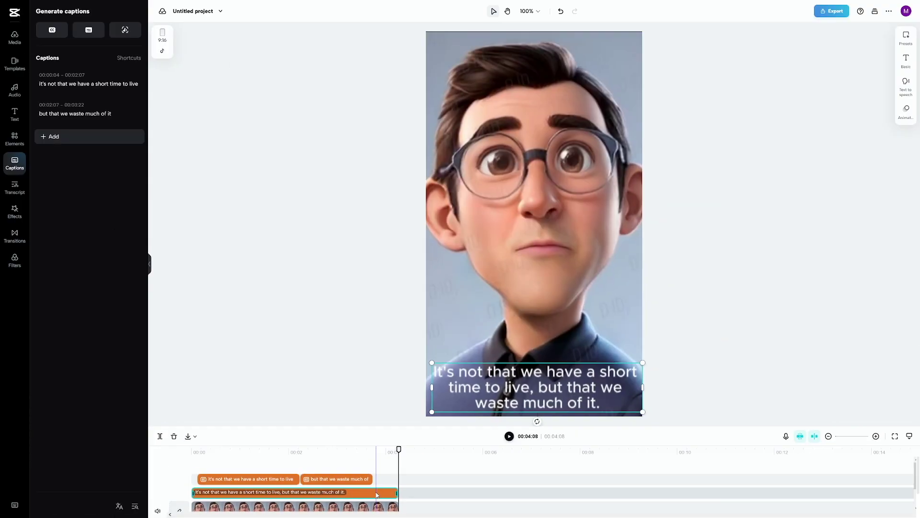
# Delete the long single caption and extend the second caption to end at 00:04:05
pyautogui.press('Delete')
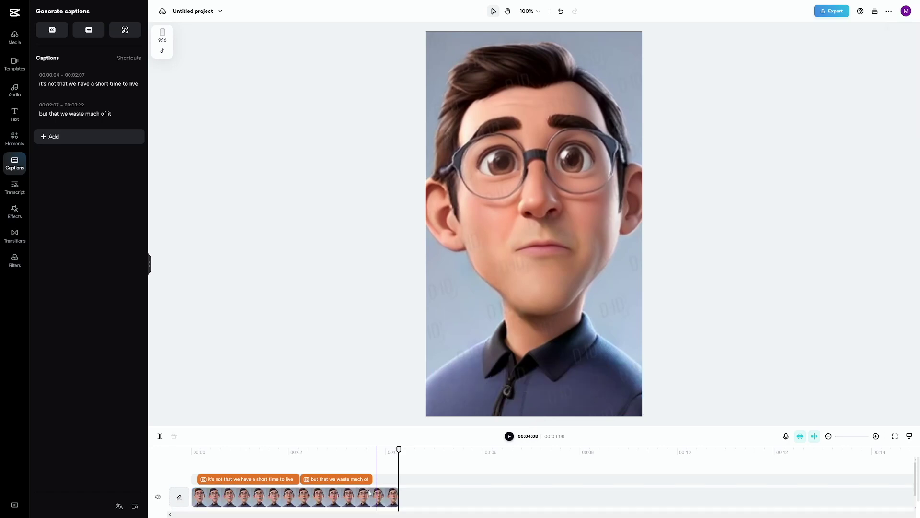
pyautogui.click(198, 449)
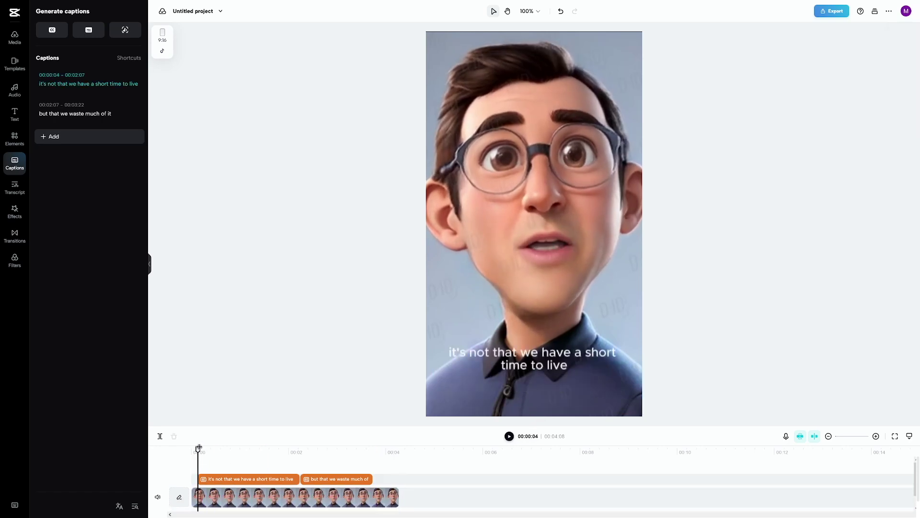
pyautogui.click(374, 479)
pyautogui.moveTo(393, 479); pyautogui.dragTo(396, 479)
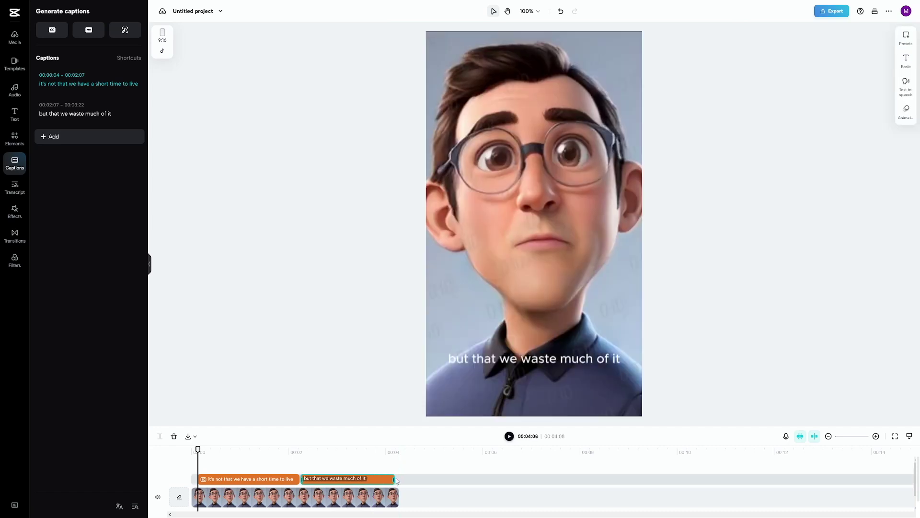
# Play back the captions and move the second caption to the bottom centre of the frame
pyautogui.click(510, 436)
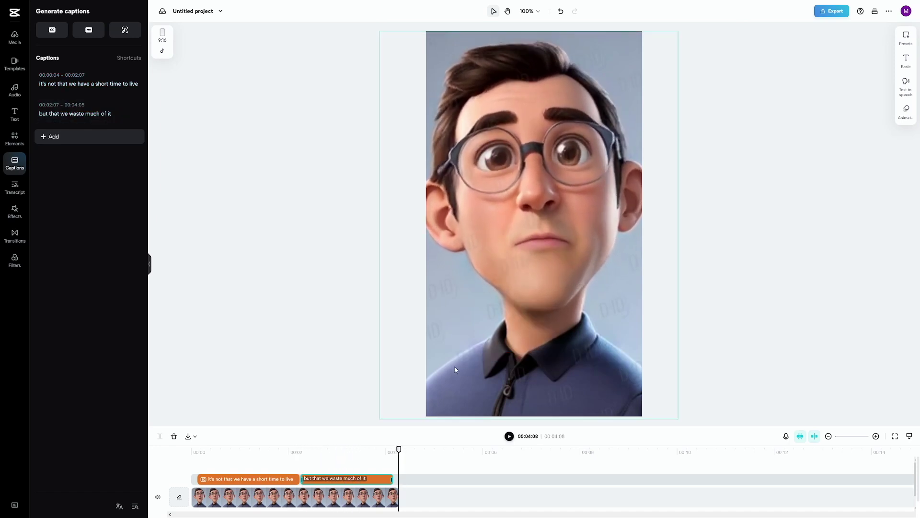
pyautogui.click(341, 451)
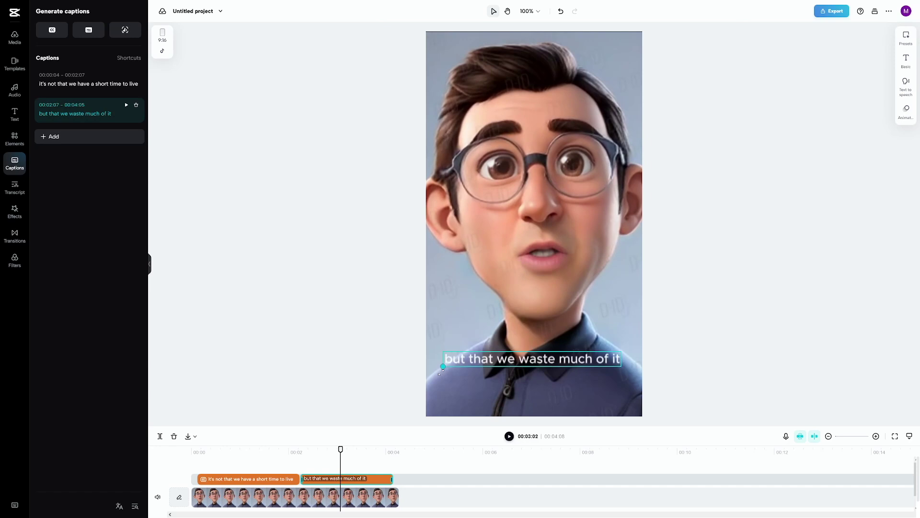
pyautogui.moveTo(557, 364); pyautogui.dragTo(567, 386)
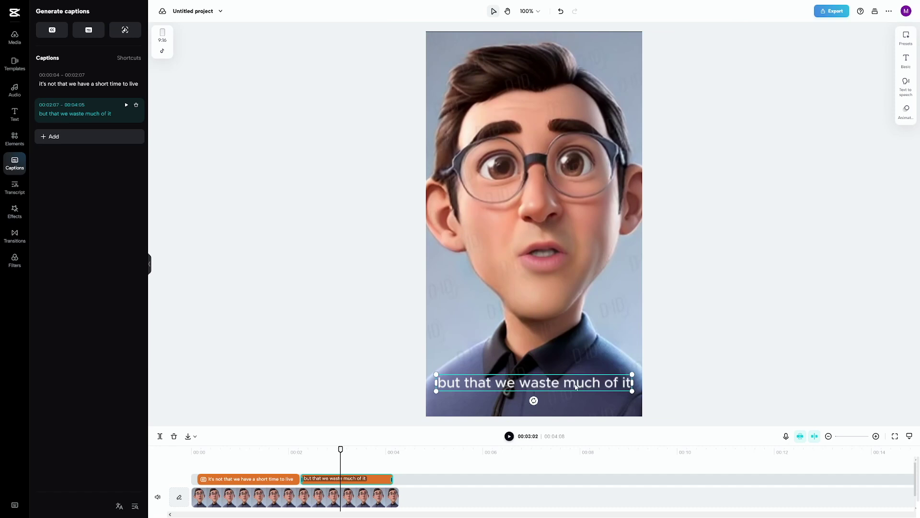
# Try CuriousCat on the 'but that we waste much of it' caption, then set its font to Miration
pyautogui.click(906, 60)
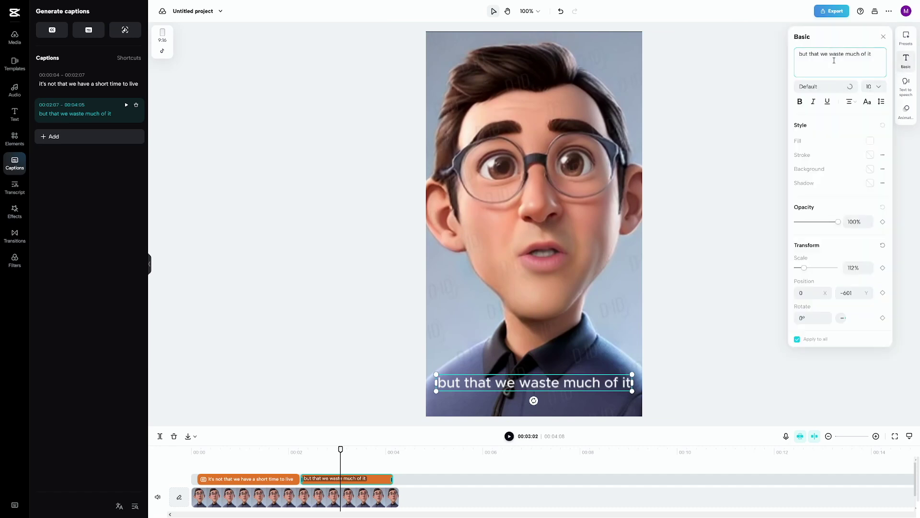
pyautogui.click(844, 87)
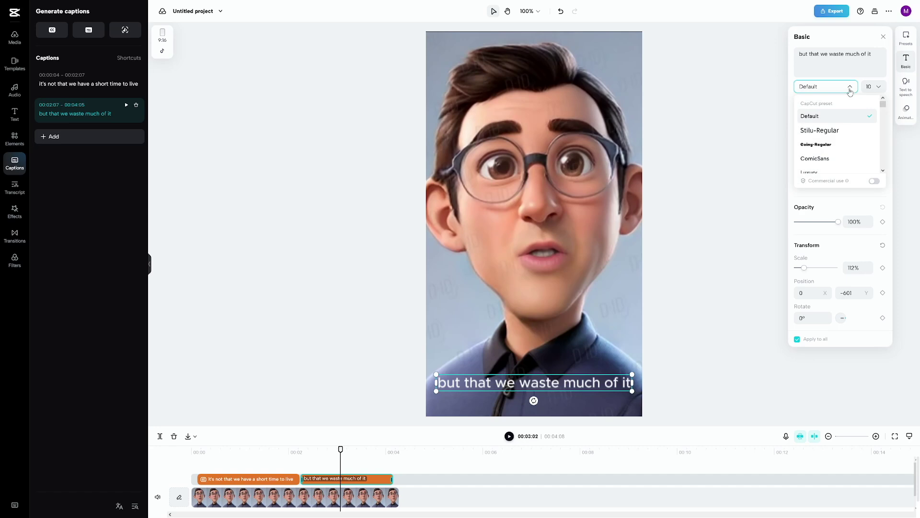
pyautogui.scroll(-2, 832, 151)
pyautogui.scroll(-2, 833, 136)
pyautogui.click(821, 126)
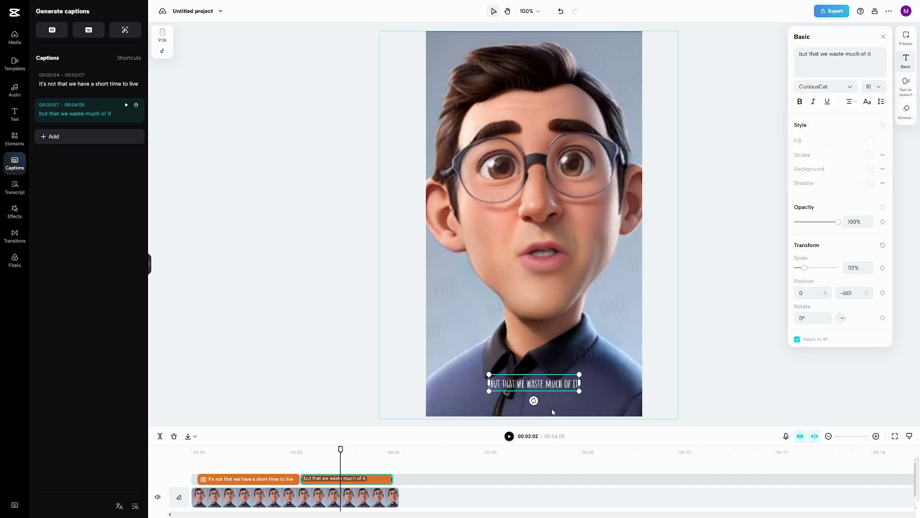
pyautogui.click(844, 86)
pyautogui.scroll(-3, 839, 136)
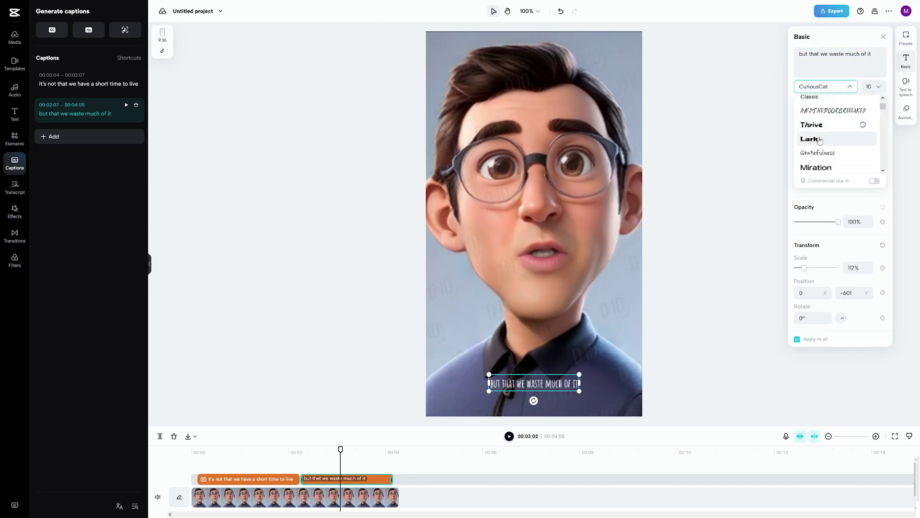
pyautogui.click(818, 168)
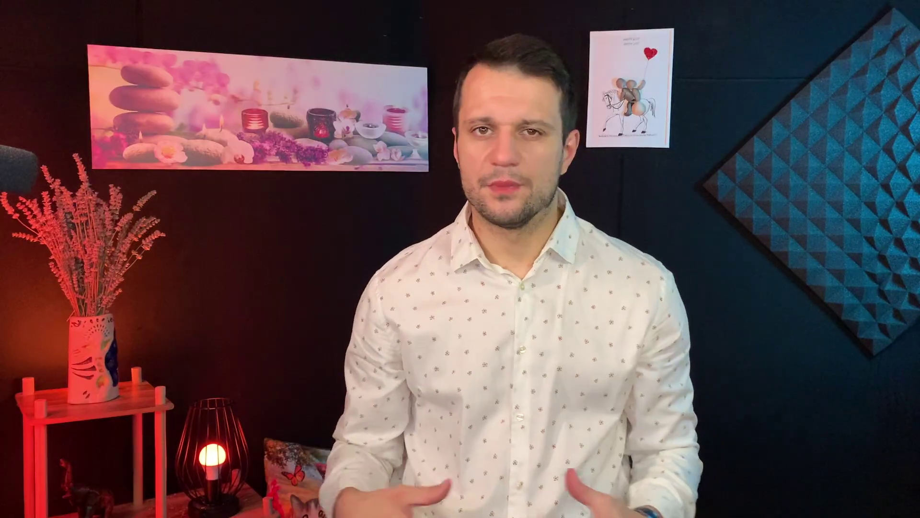
# Export the finished video by sharing it to Instagram Reels
pyautogui.click(728, 193)
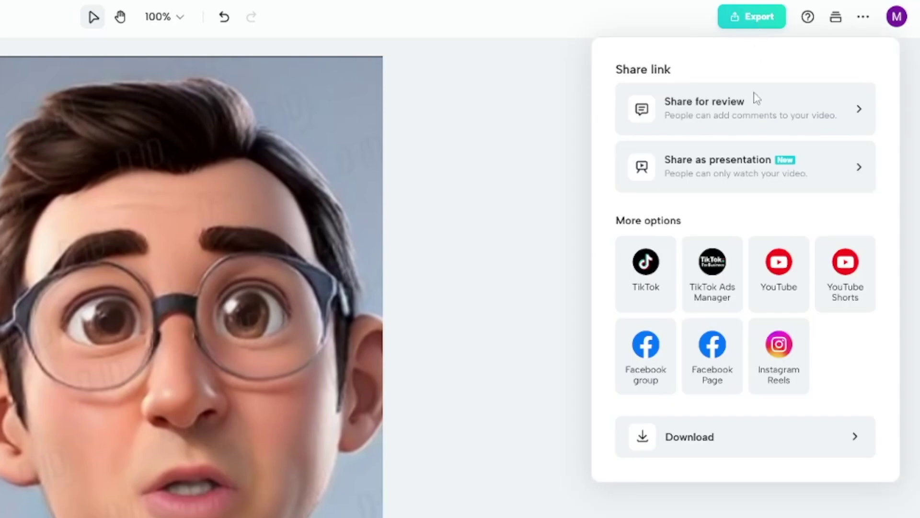
pyautogui.click(782, 352)
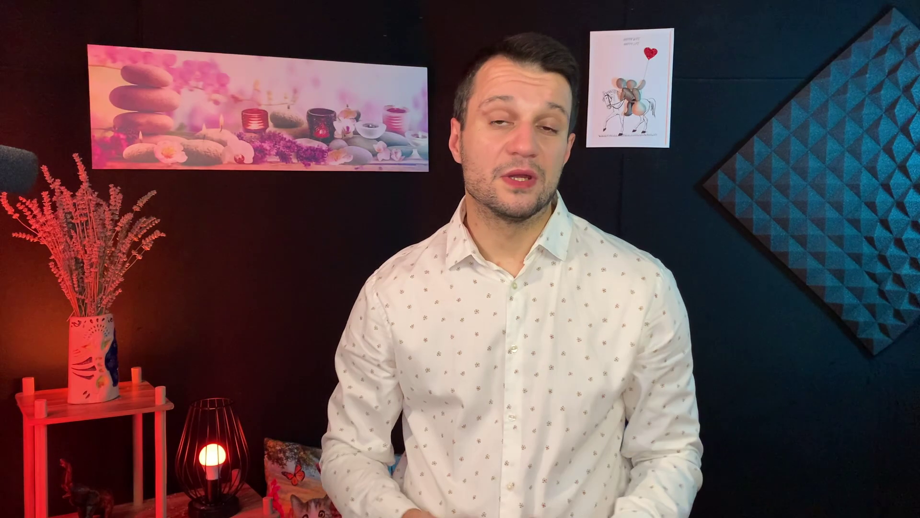